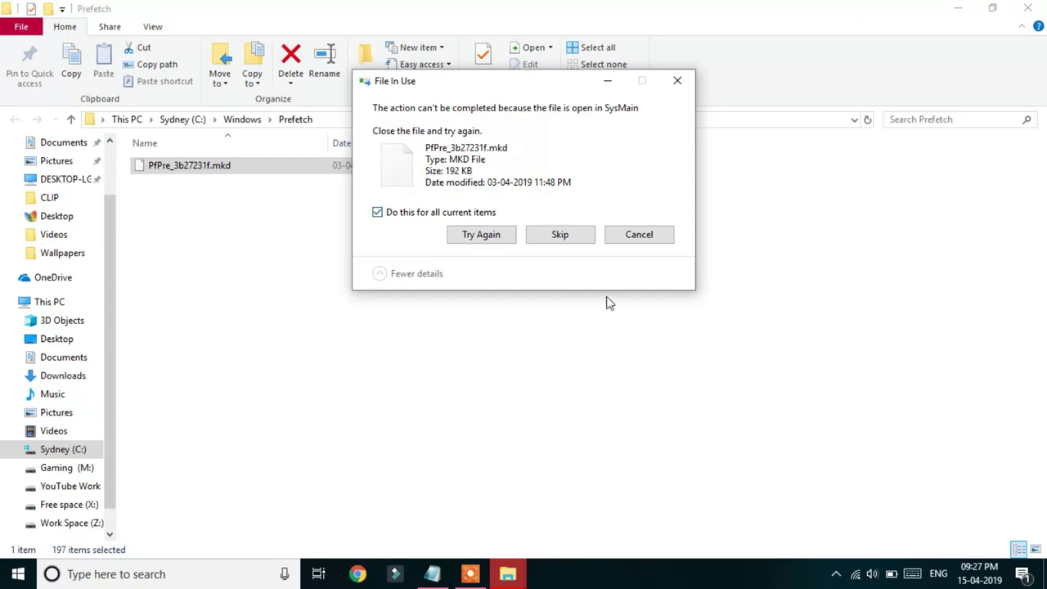
Skip the in-use file to finish deleting the Prefetch contents, refresh the folder and close it.
{"action": "left_click", "coordinate": [578, 242]}
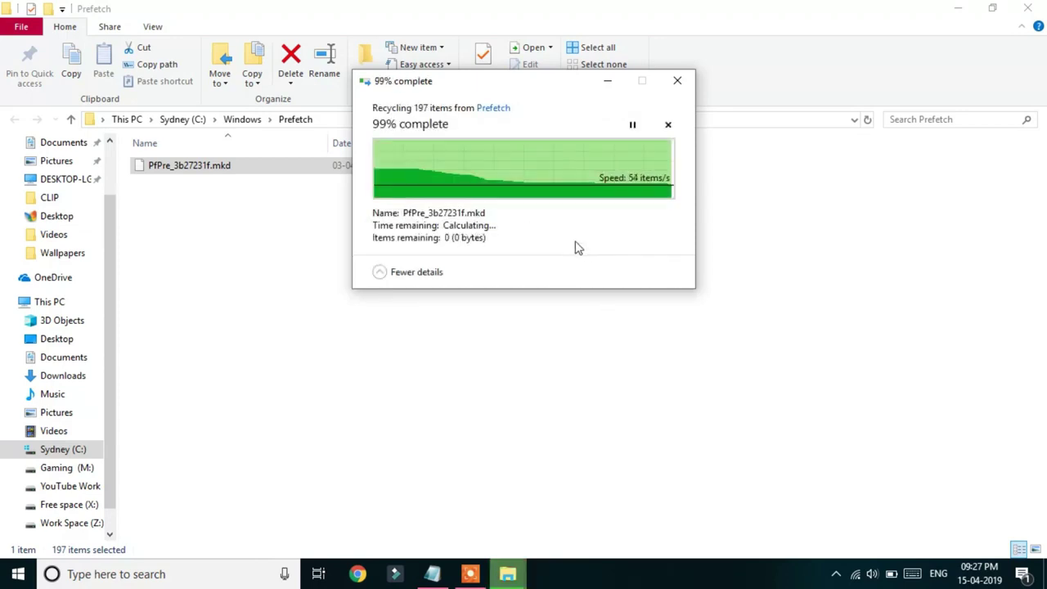
{"action": "right_click", "coordinate": [576, 243]}
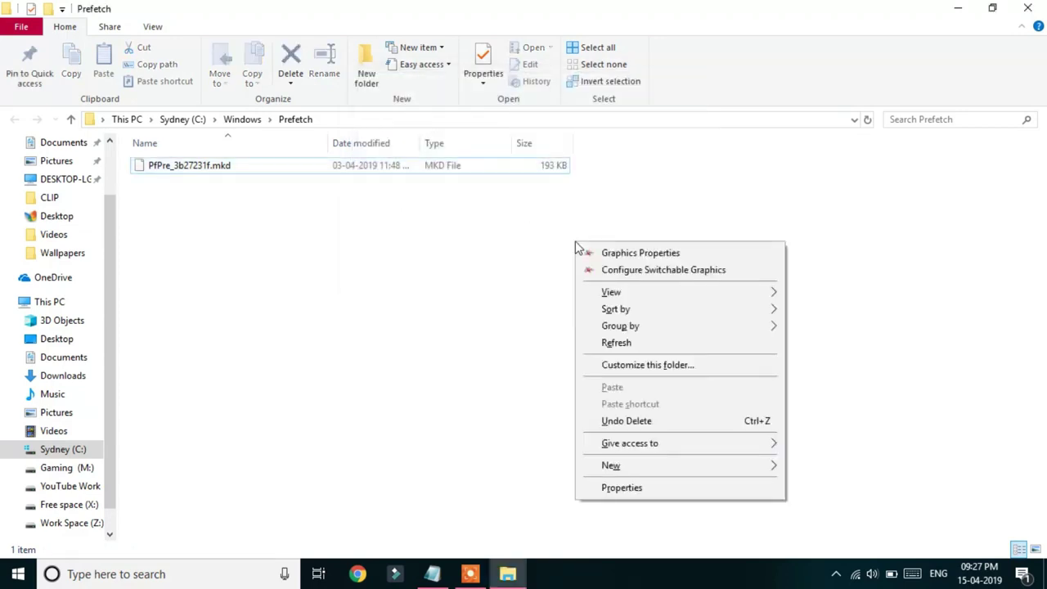
{"action": "left_click", "coordinate": [617, 343]}
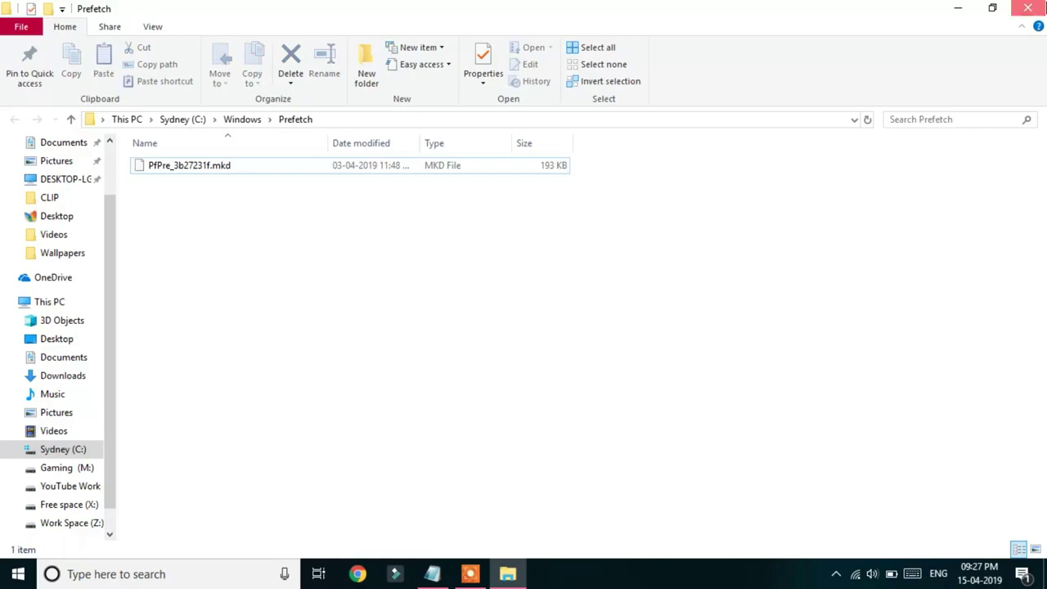
{"action": "left_click", "coordinate": [1028, 8]}
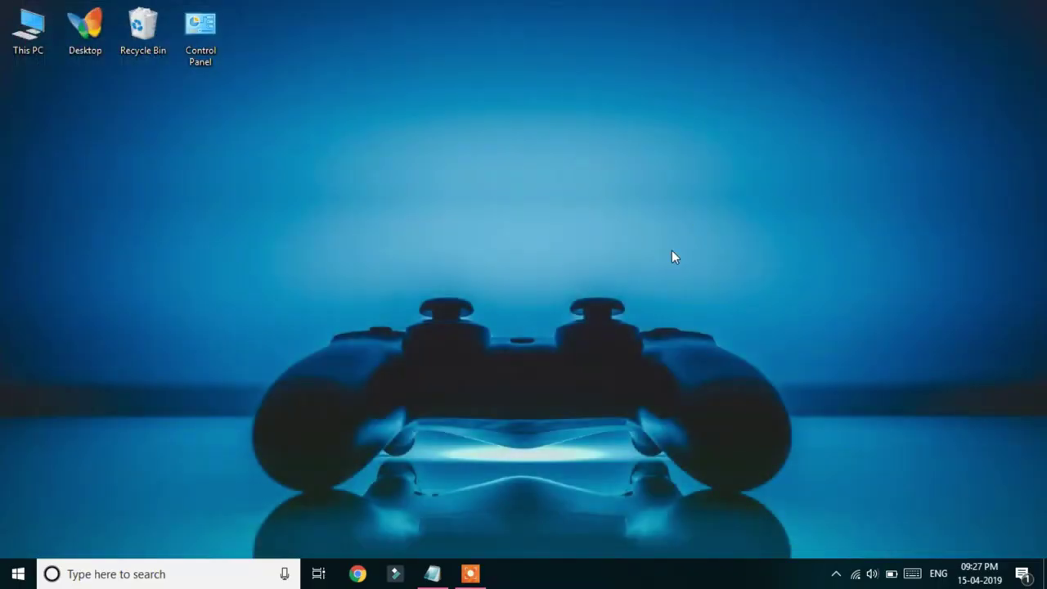
Open the user's temporary files folder by running the command %temp%.
{"action": "key", "text": "super+r"}
{"action": "key", "text": "BackSpace"}
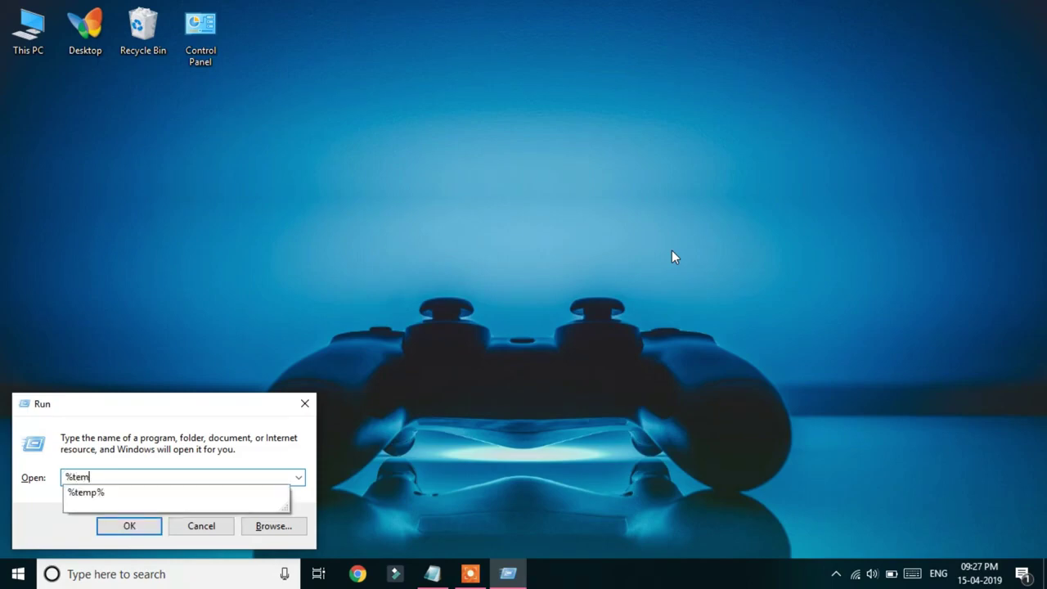
{"action": "type", "text": "%temp%"}
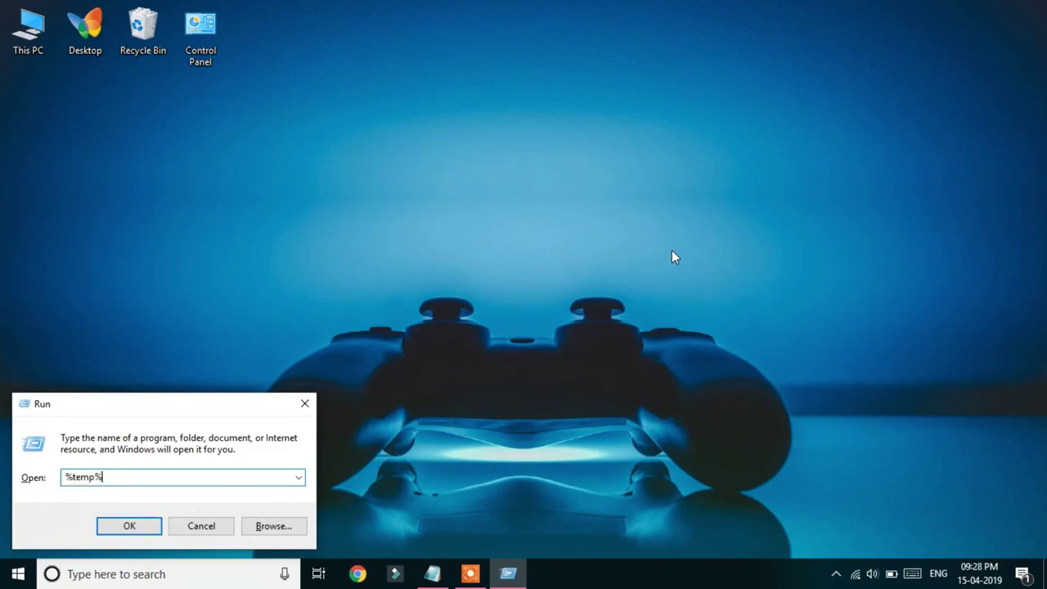
{"action": "left_click", "coordinate": [138, 525]}
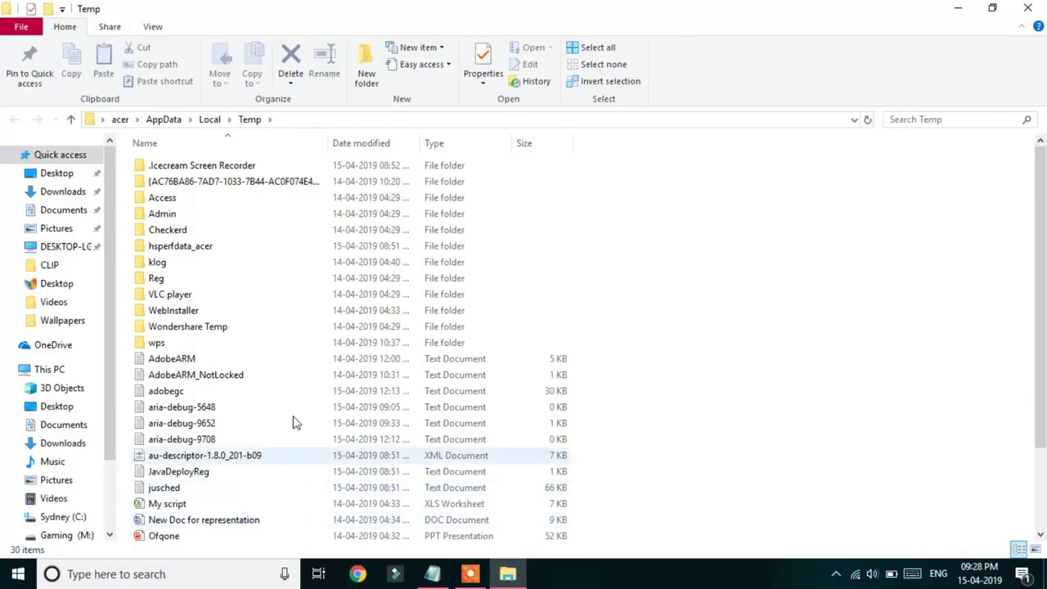
Delete all items in the user's Temp folder, skipping every file that is in use.
{"action": "left_click", "coordinate": [429, 169]}
{"action": "left_click_drag", "start_coordinate": [1044, 211], "coordinate": [1044, 283]}
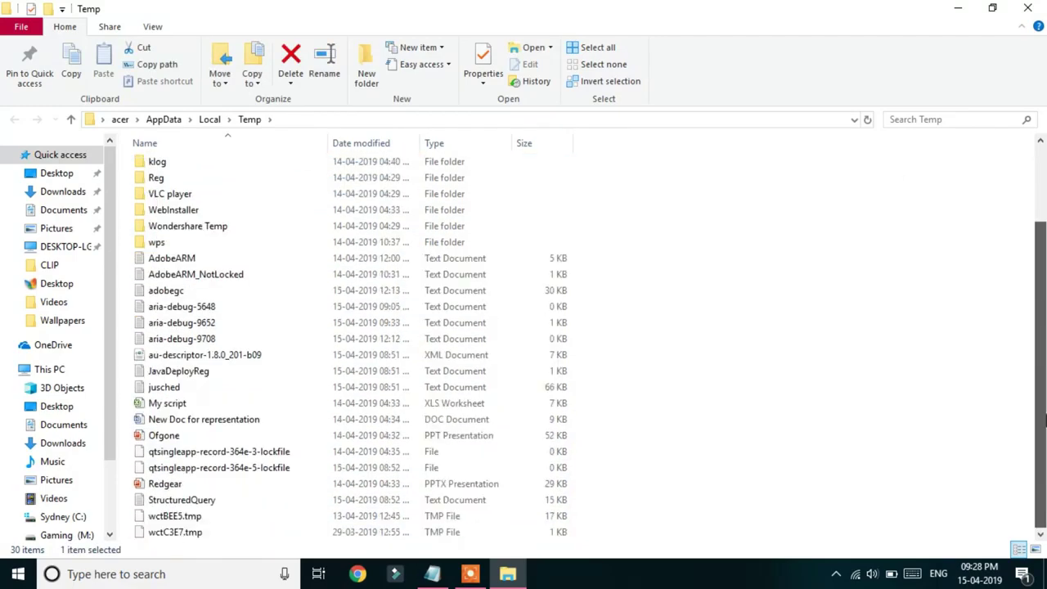
{"action": "left_click", "coordinate": [567, 532], "text": "shift"}
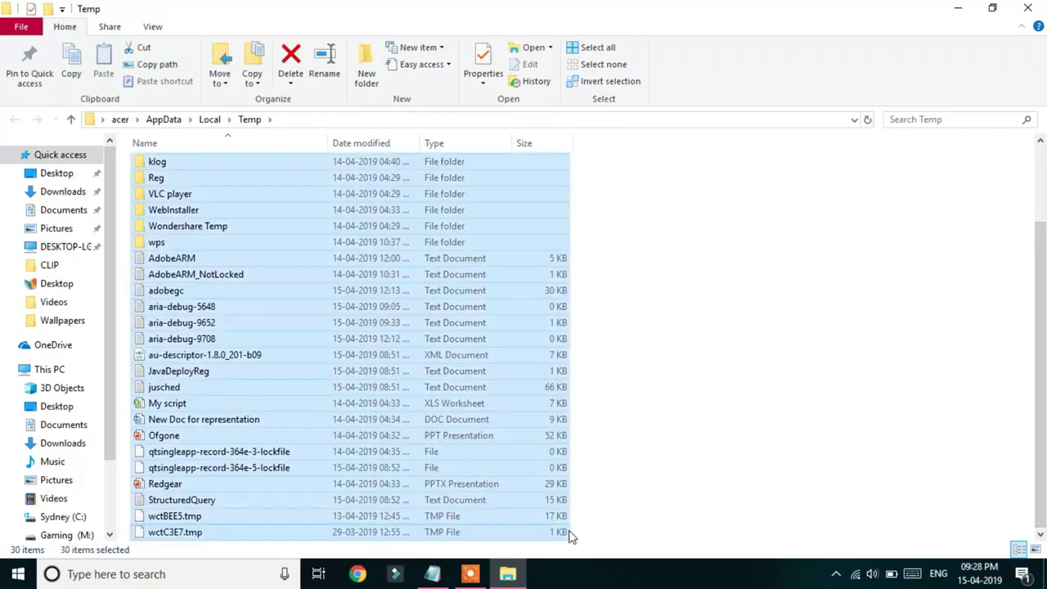
{"action": "right_click", "coordinate": [568, 532]}
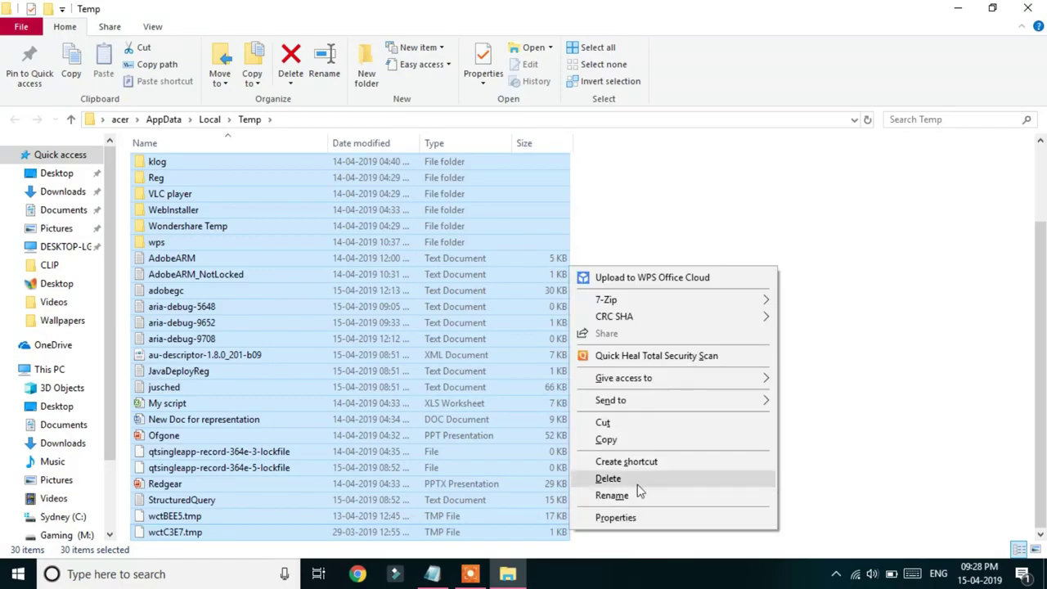
{"action": "key", "text": "Escape"}
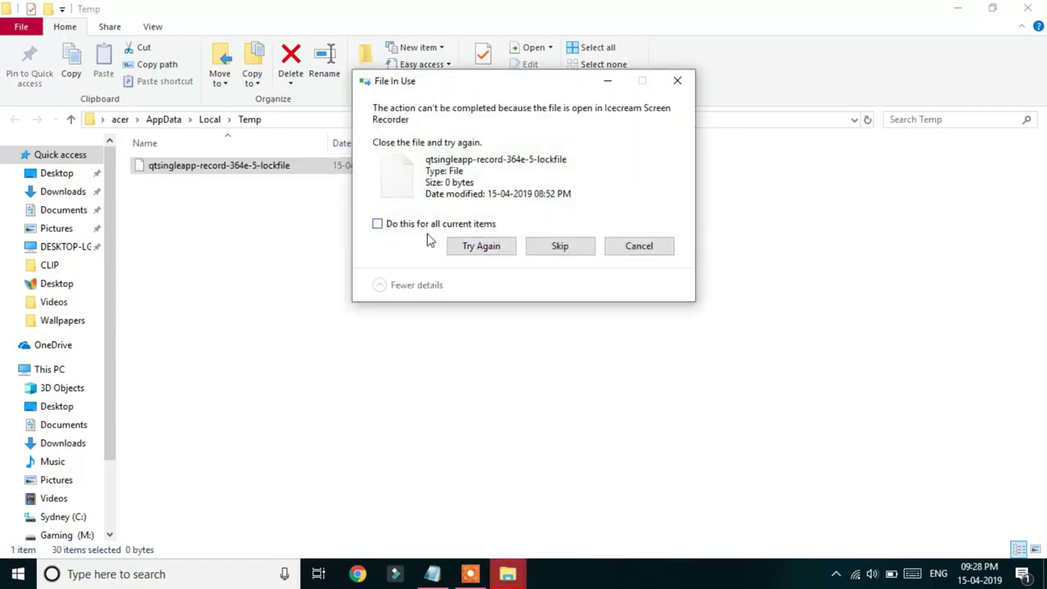
{"action": "left_click", "coordinate": [423, 232]}
{"action": "left_click", "coordinate": [580, 250]}
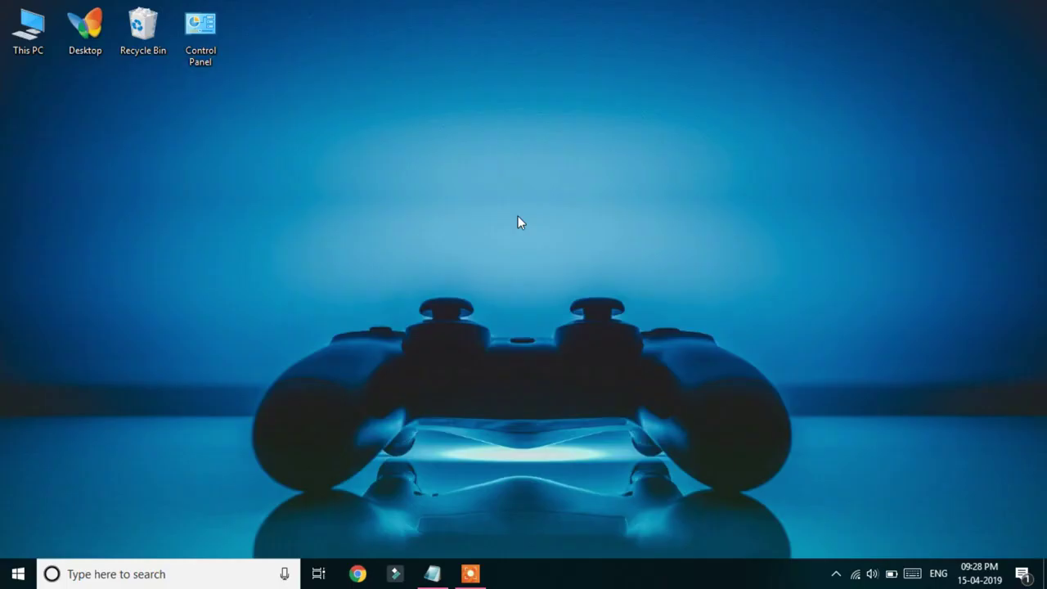
Open the Windows Temp folder by running the command temp.
{"action": "key", "text": "super+r"}
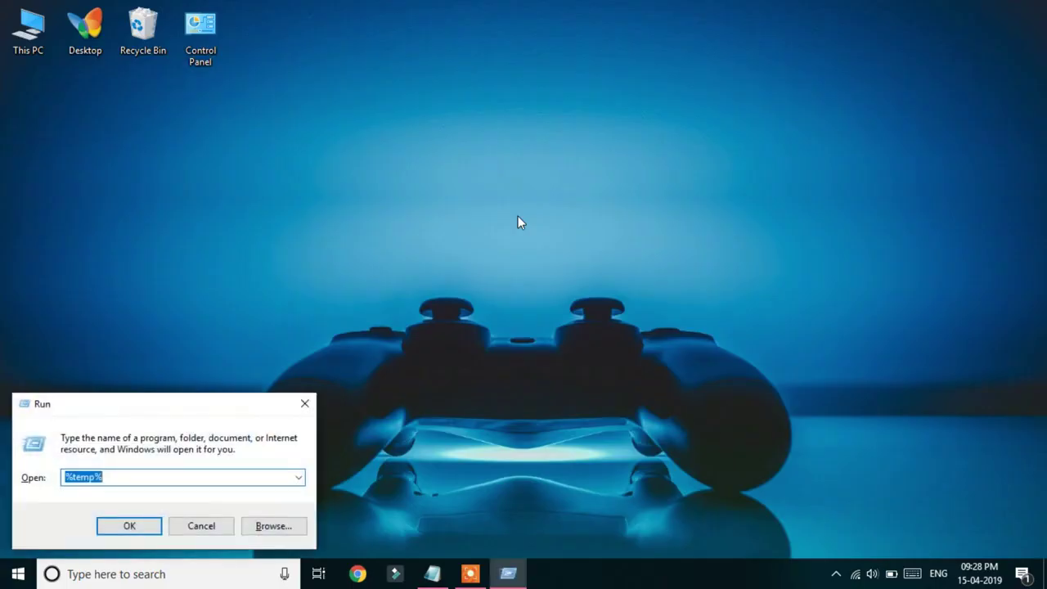
{"action": "type", "text": "temp"}
{"action": "left_click", "coordinate": [129, 526]}
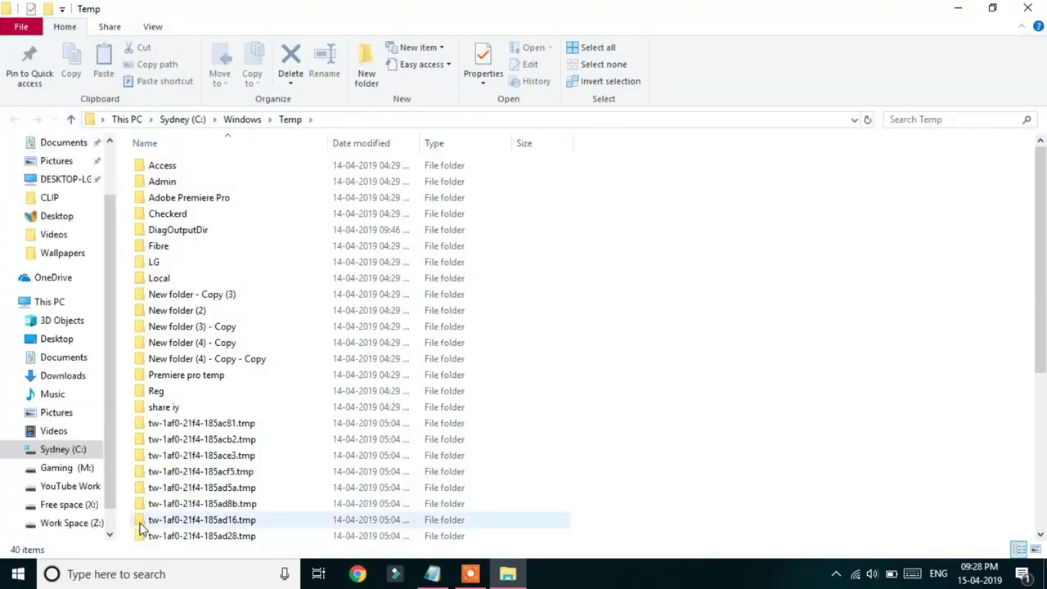
Delete all folders and files in the Windows Temp folder, skipping every file that is in use.
{"action": "left_click", "coordinate": [449, 168]}
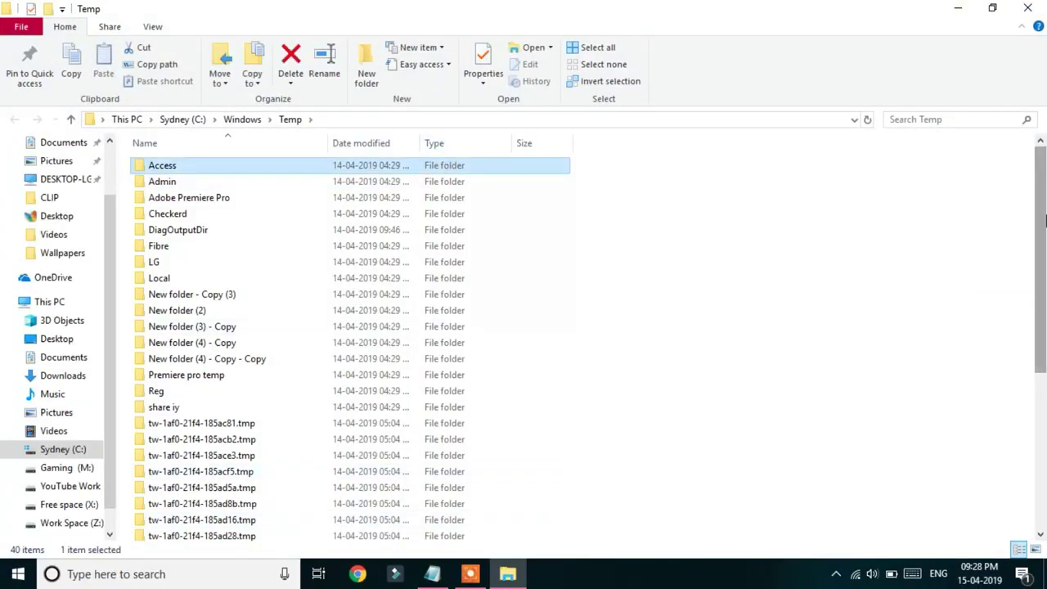
{"action": "left_click_drag", "start_coordinate": [1042, 287], "coordinate": [1045, 438]}
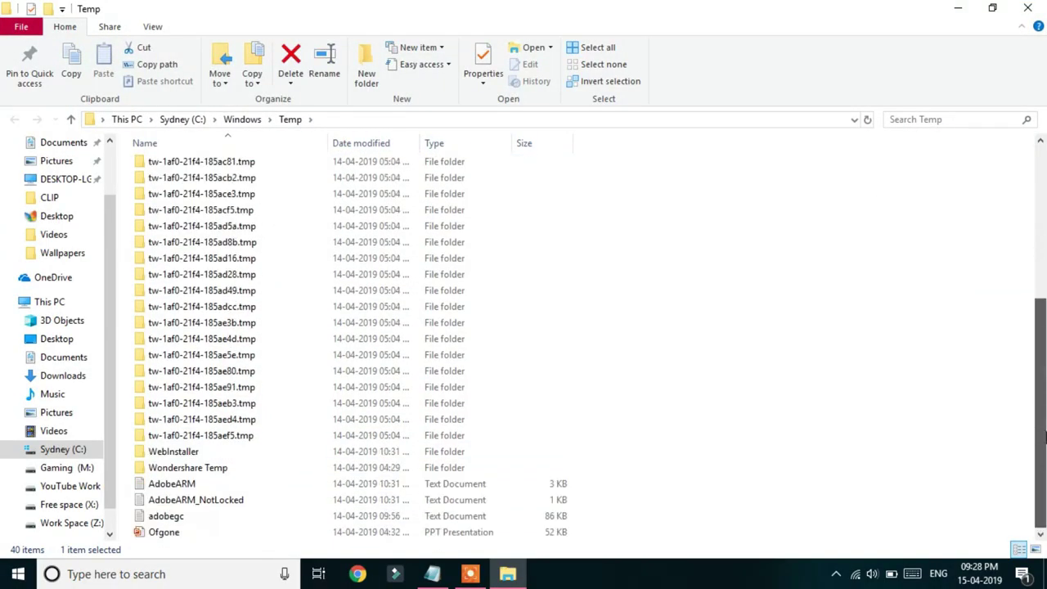
{"action": "left_click", "coordinate": [505, 538], "text": "shift"}
{"action": "left_click", "coordinate": [504, 537]}
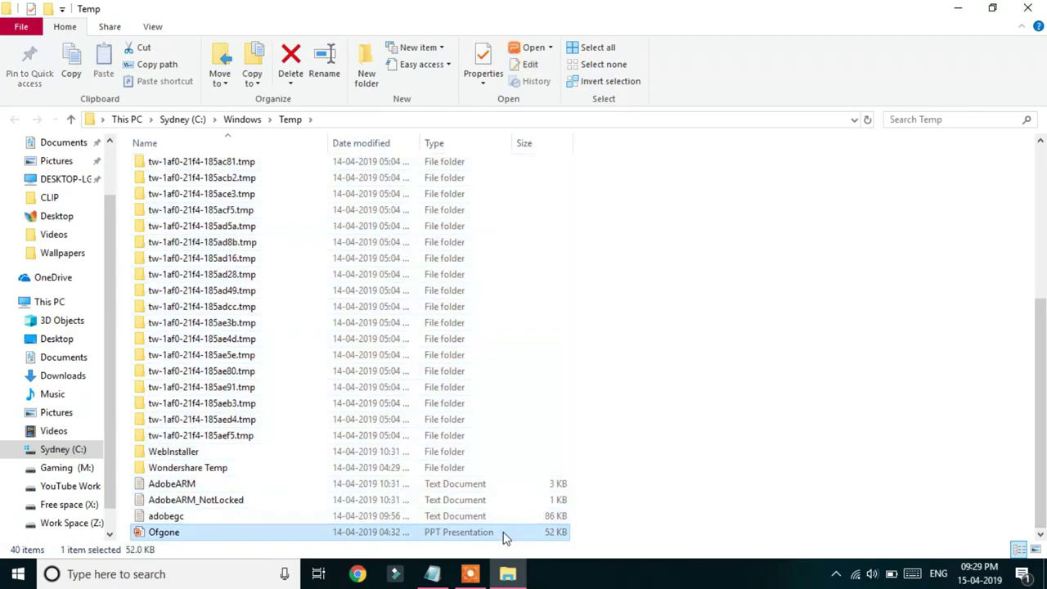
{"action": "left_click_drag", "start_coordinate": [1046, 62], "coordinate": [1044, 197]}
{"action": "left_click", "coordinate": [505, 167], "text": "shift"}
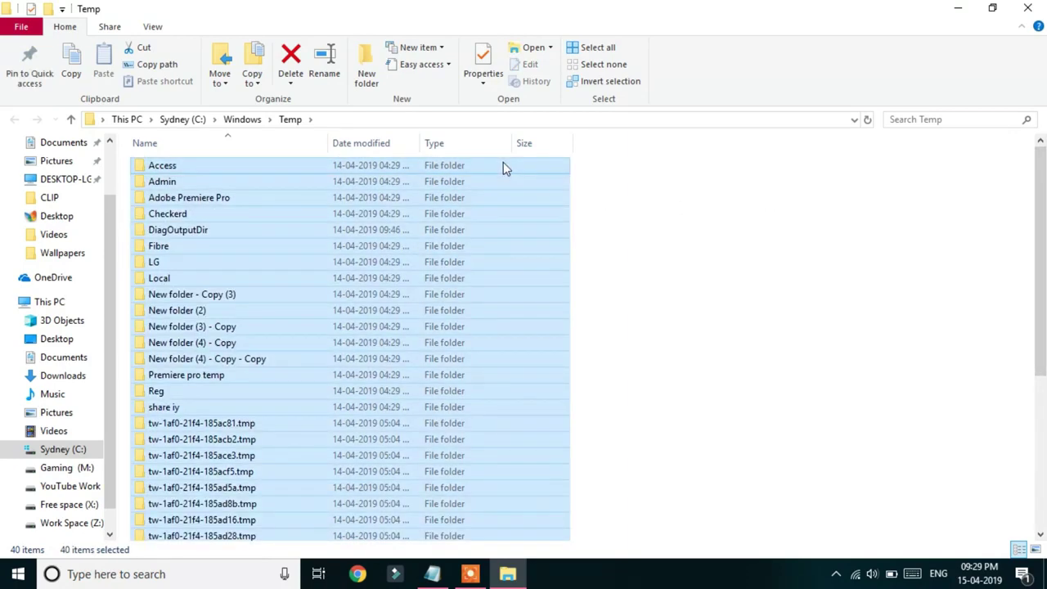
{"action": "key", "text": "Delete"}
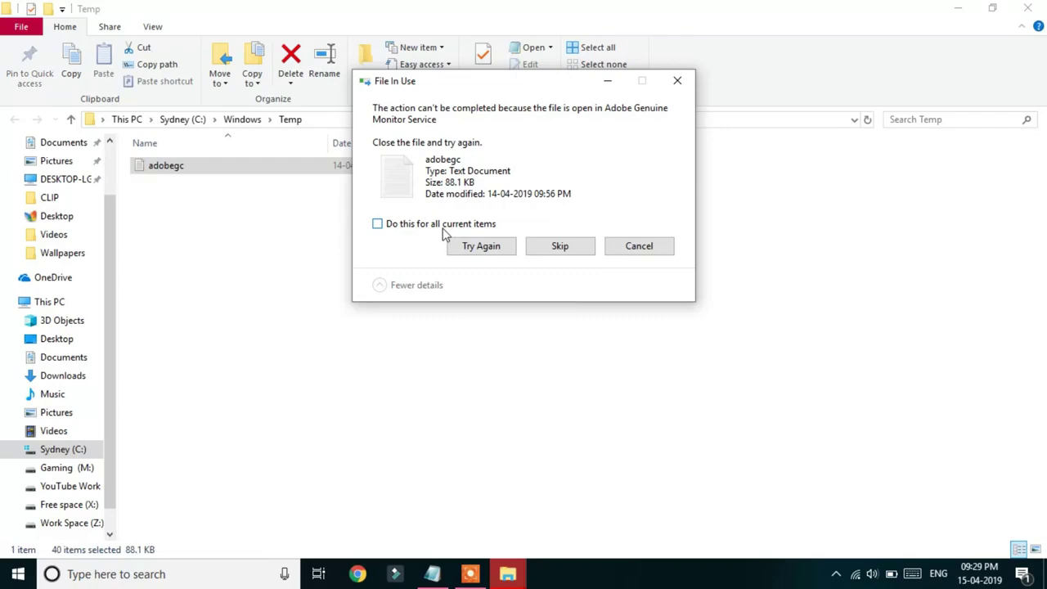
{"action": "left_click", "coordinate": [443, 227]}
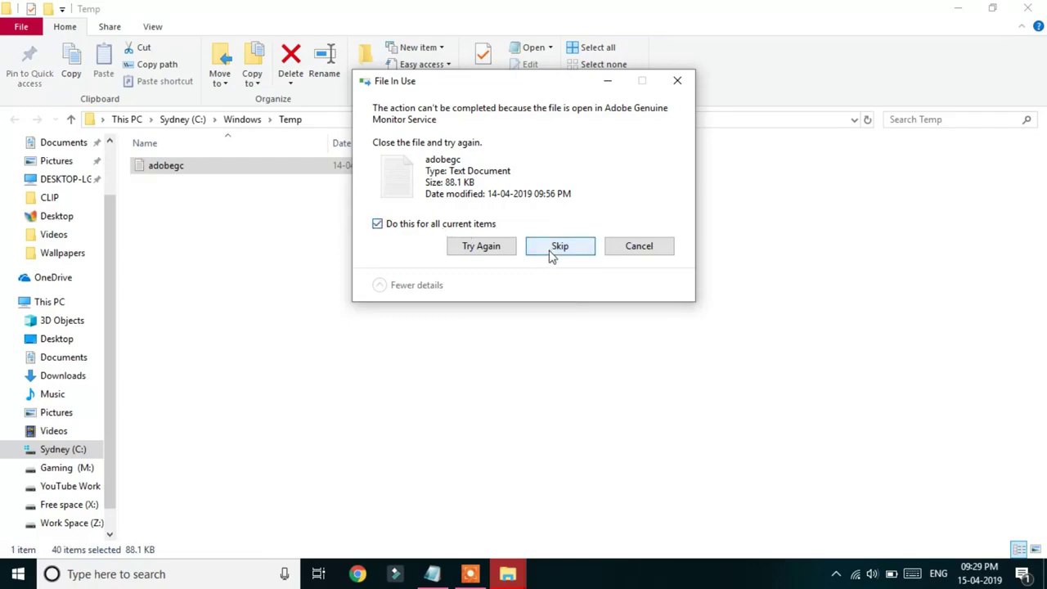
{"action": "left_click", "coordinate": [560, 248]}
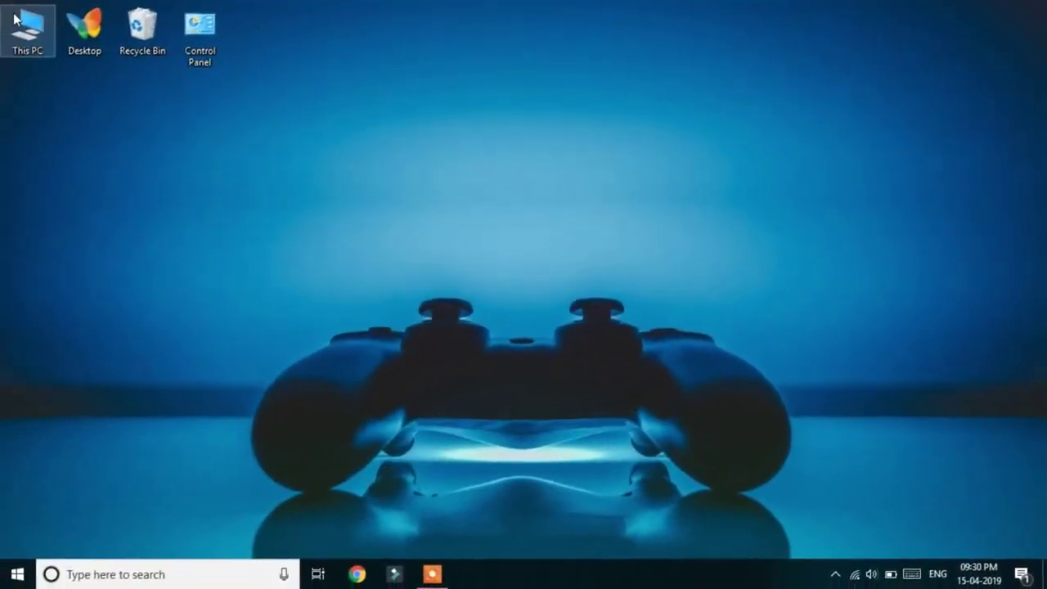
Start Disk Cleanup from the properties of the Sydney (C:) drive and rescan it to include system files.
{"action": "double_click", "coordinate": [12, 31]}
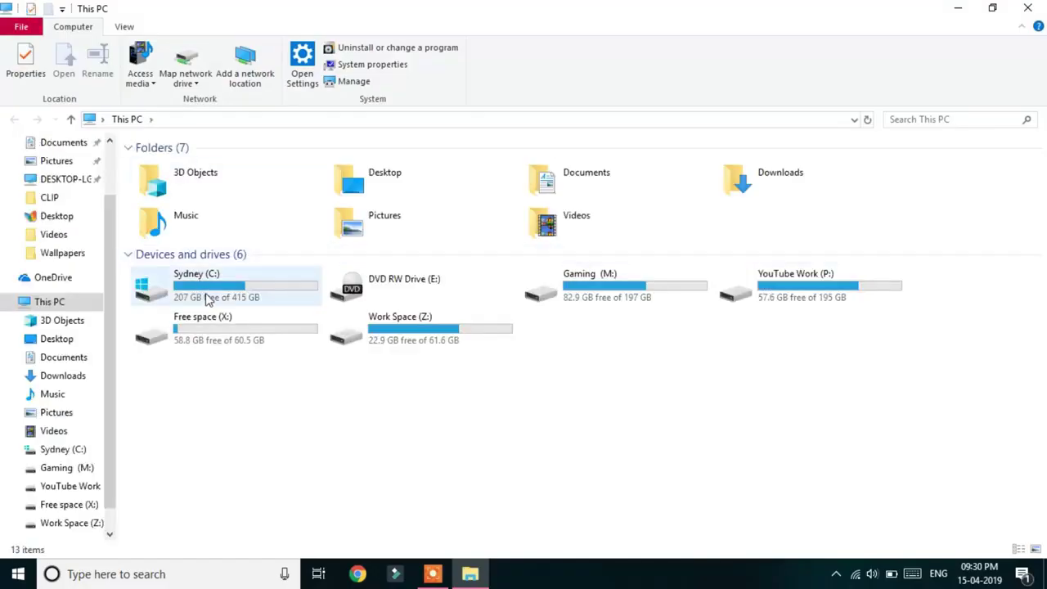
{"action": "right_click", "coordinate": [207, 299]}
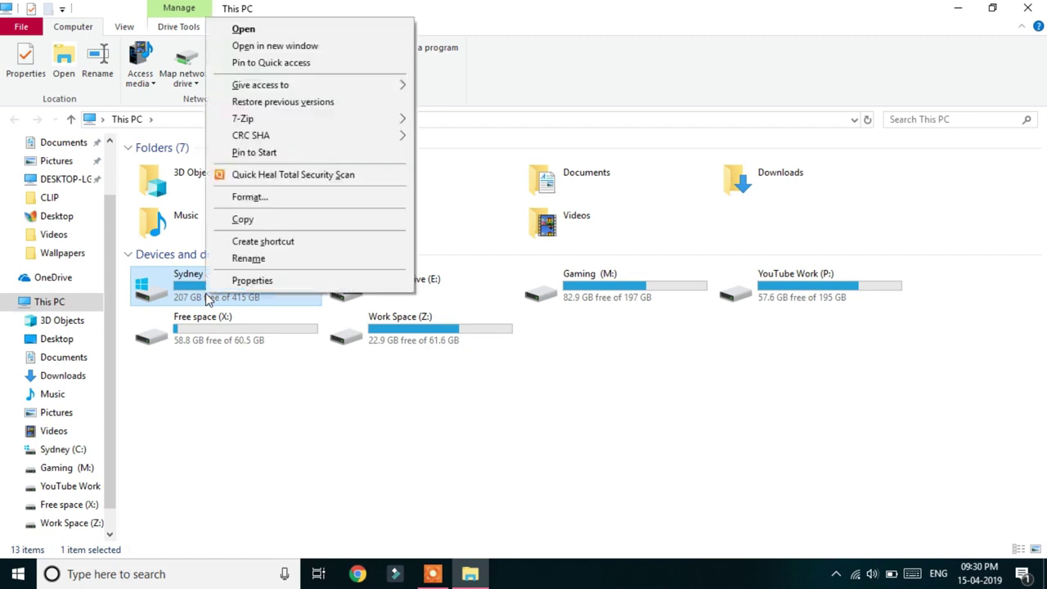
{"action": "left_click", "coordinate": [290, 280]}
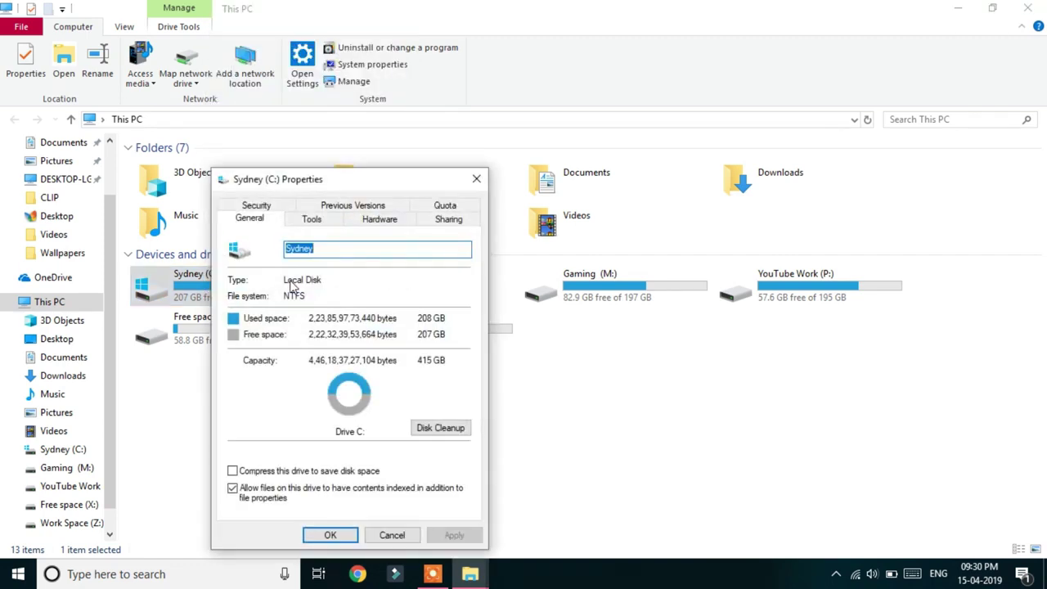
{"action": "left_click_drag", "start_coordinate": [360, 190], "coordinate": [567, 135]}
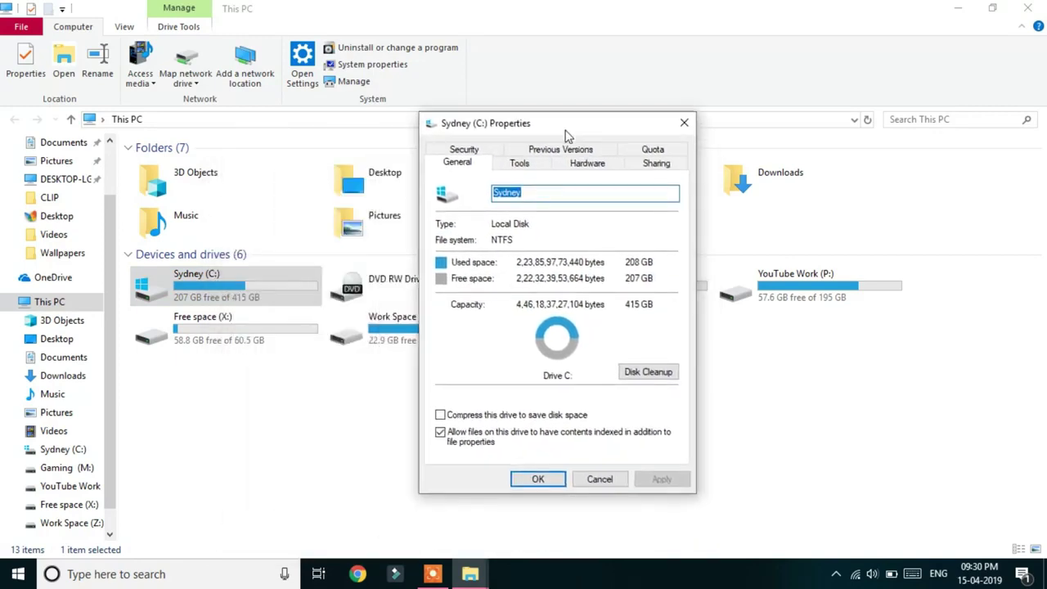
{"action": "left_click", "coordinate": [669, 375]}
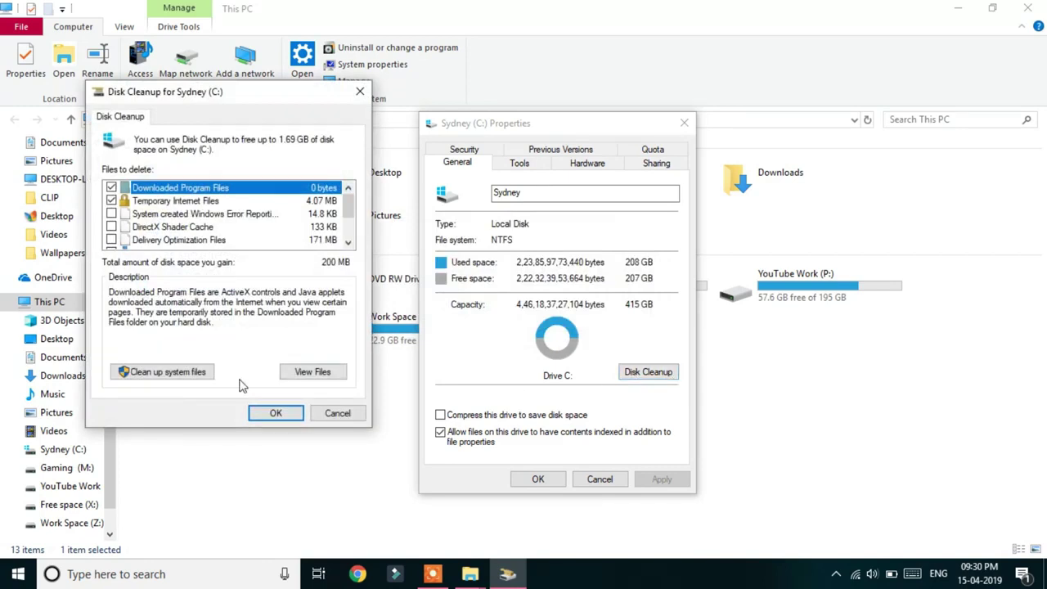
{"action": "left_click", "coordinate": [165, 381]}
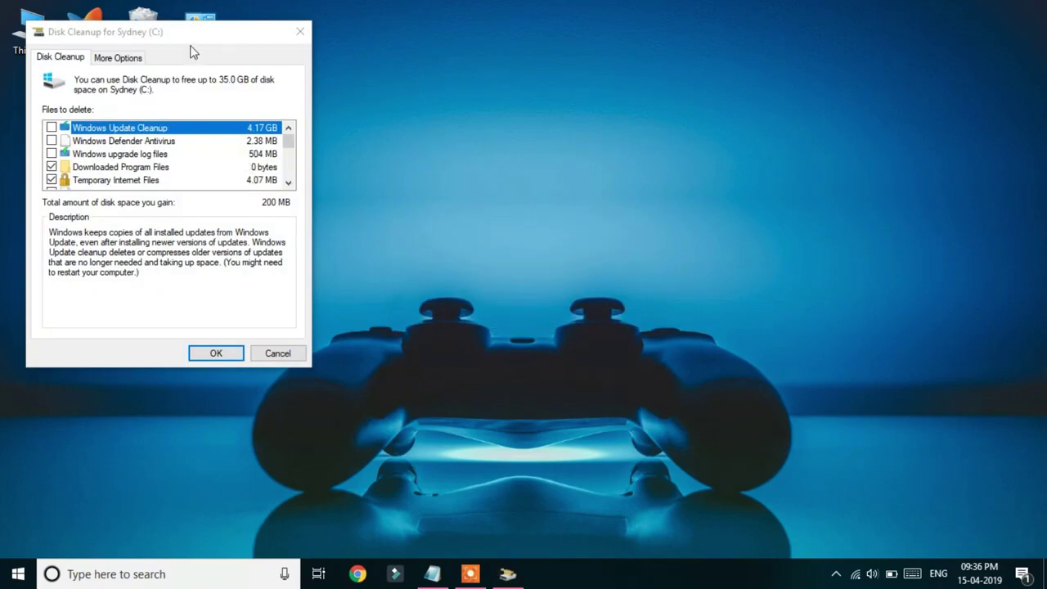
Review the file categories in Disk Cleanup for drive C: and permanently delete the preselected ones.
{"action": "left_click_drag", "start_coordinate": [187, 41], "coordinate": [429, 136]}
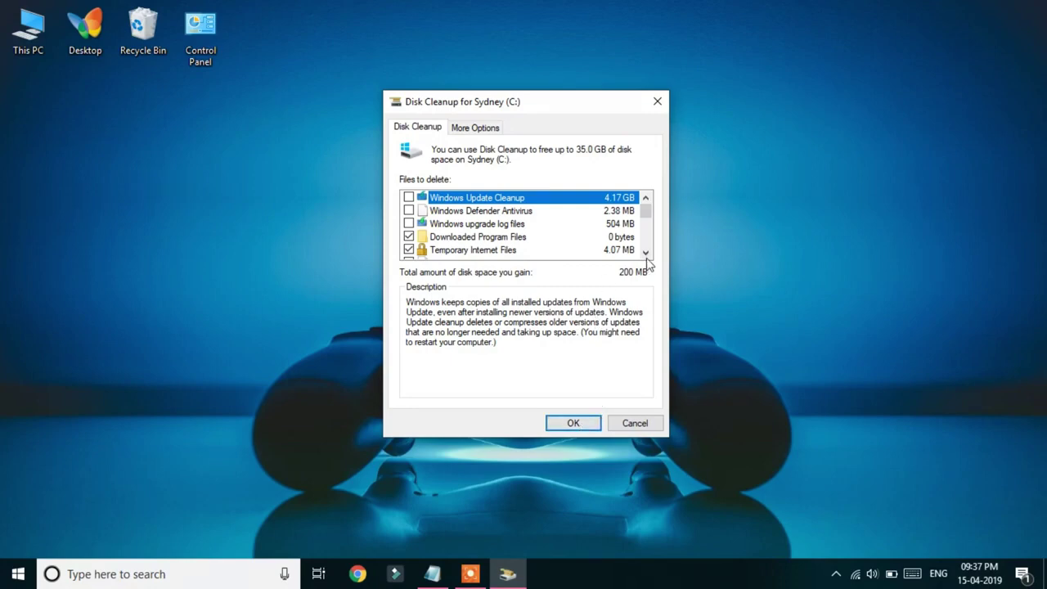
{"action": "scroll", "coordinate": [647, 253], "scroll_direction": "down", "scroll_amount": 3}
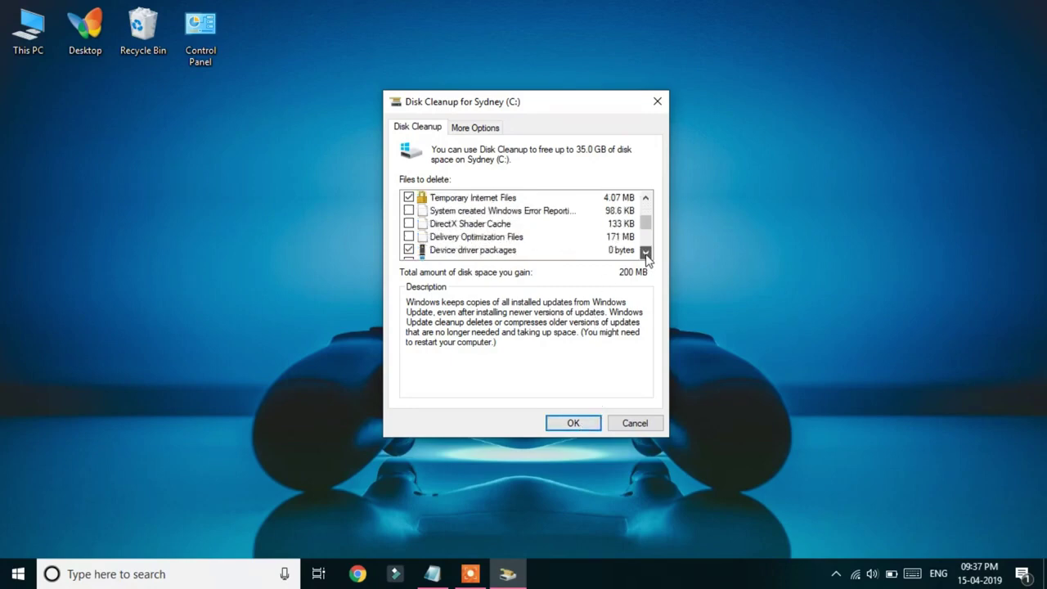
{"action": "left_click", "coordinate": [587, 423]}
{"action": "left_click", "coordinate": [571, 300]}
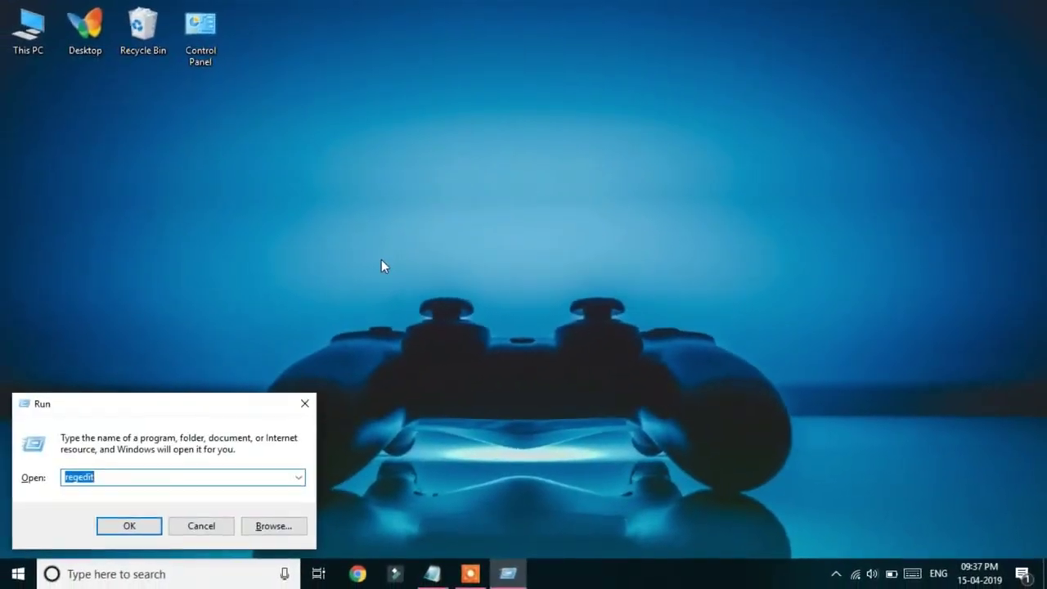
Open the Registry Editor by running the command regedit.
{"action": "type", "text": "reg"}
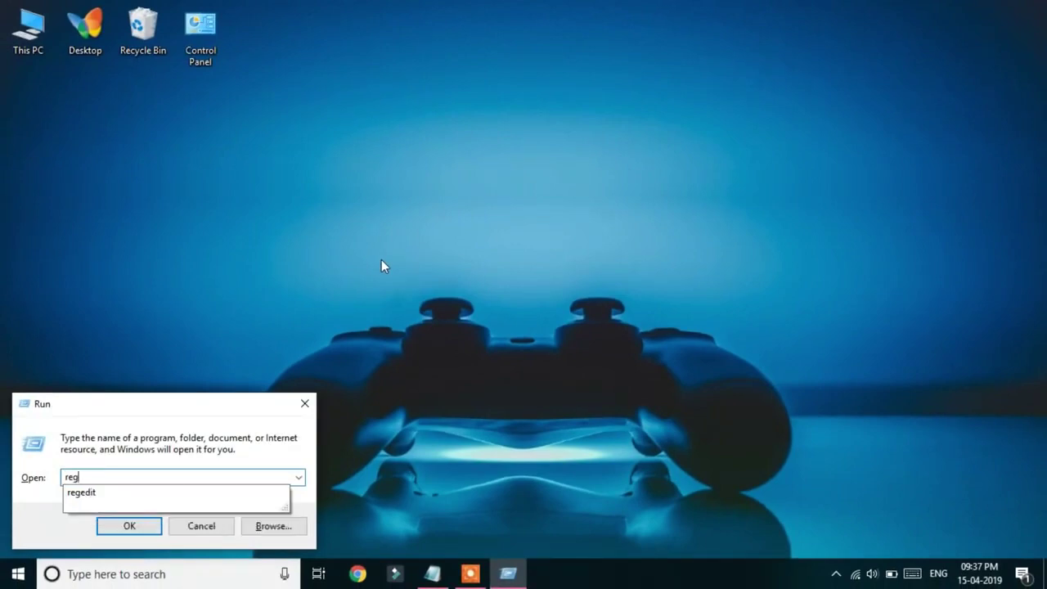
{"action": "type", "text": "edit"}
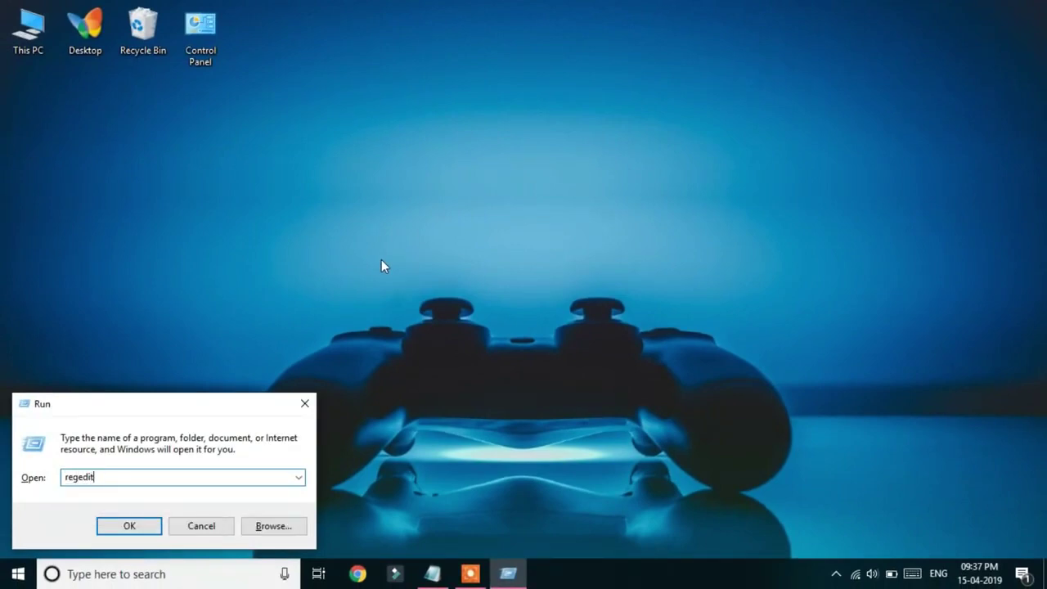
{"action": "left_click", "coordinate": [146, 530]}
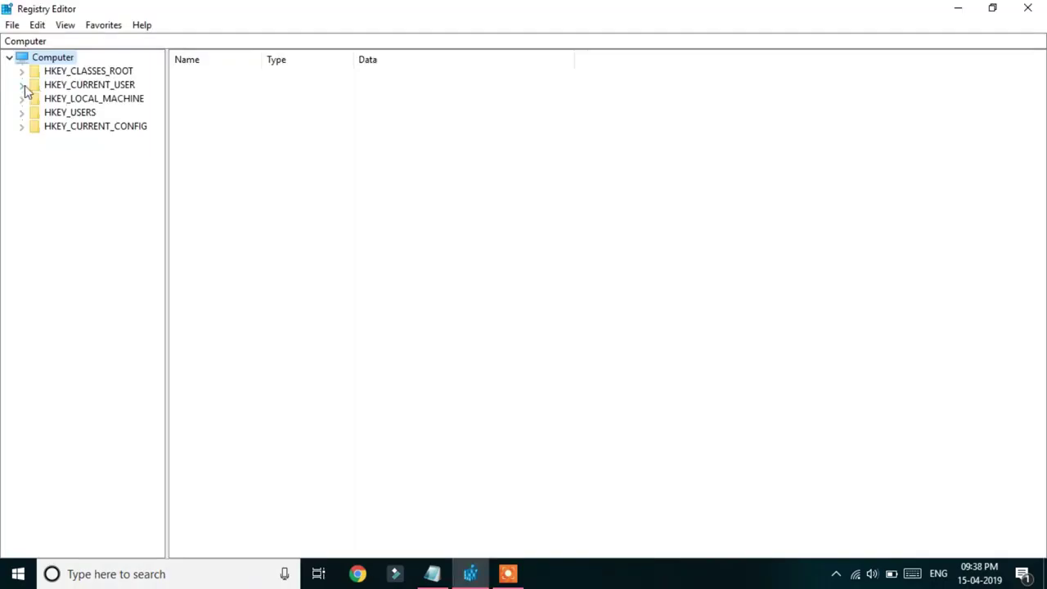
Set MouseHoverTime to 10 in the HKEY_CURRENT_USER\Control Panel\Mouse key.
{"action": "left_click", "coordinate": [22, 85]}
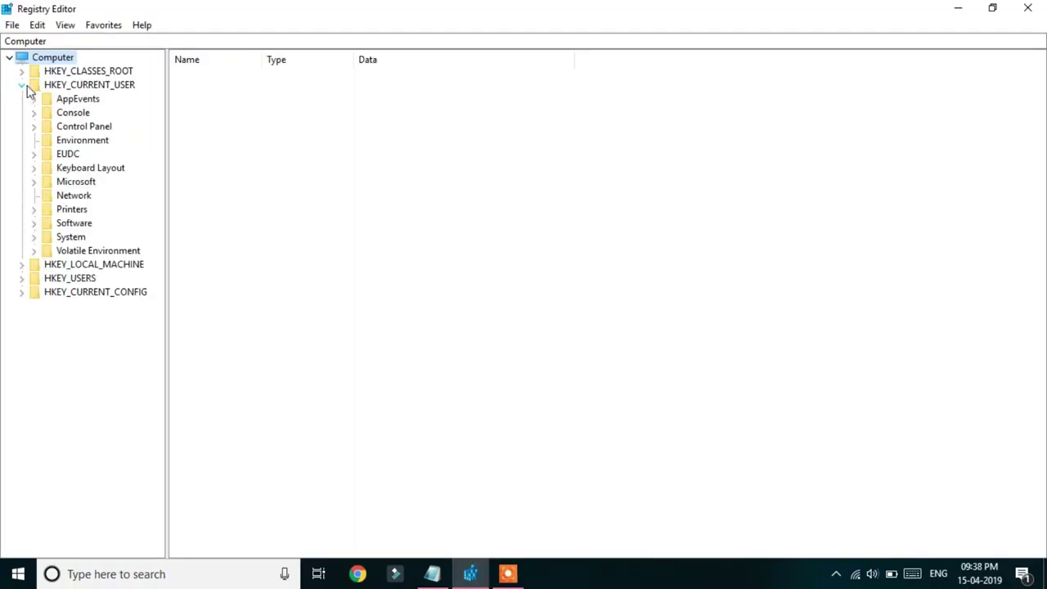
{"action": "left_click", "coordinate": [33, 127]}
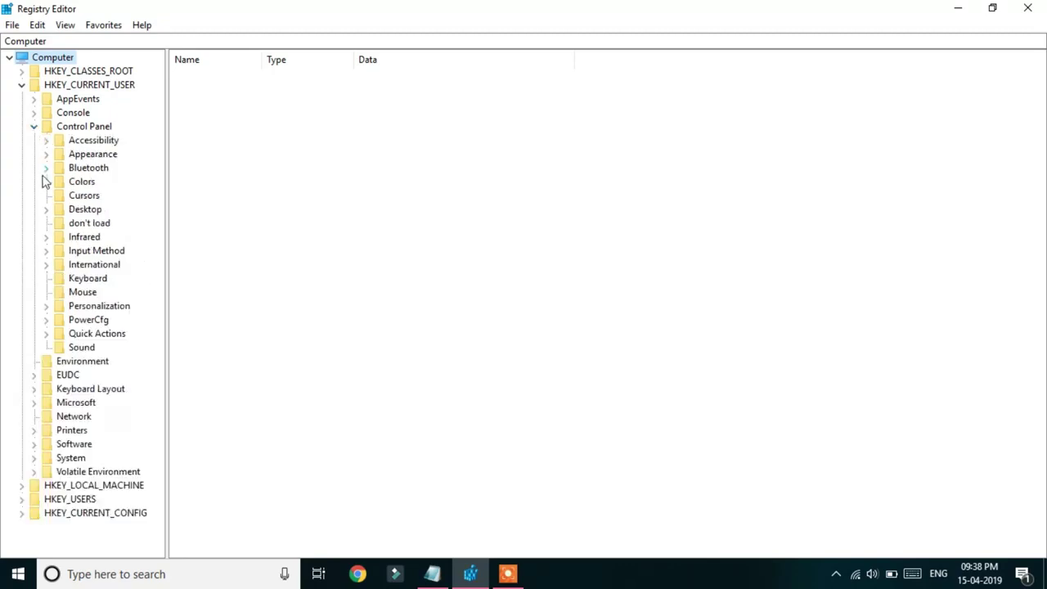
{"action": "left_click", "coordinate": [72, 295]}
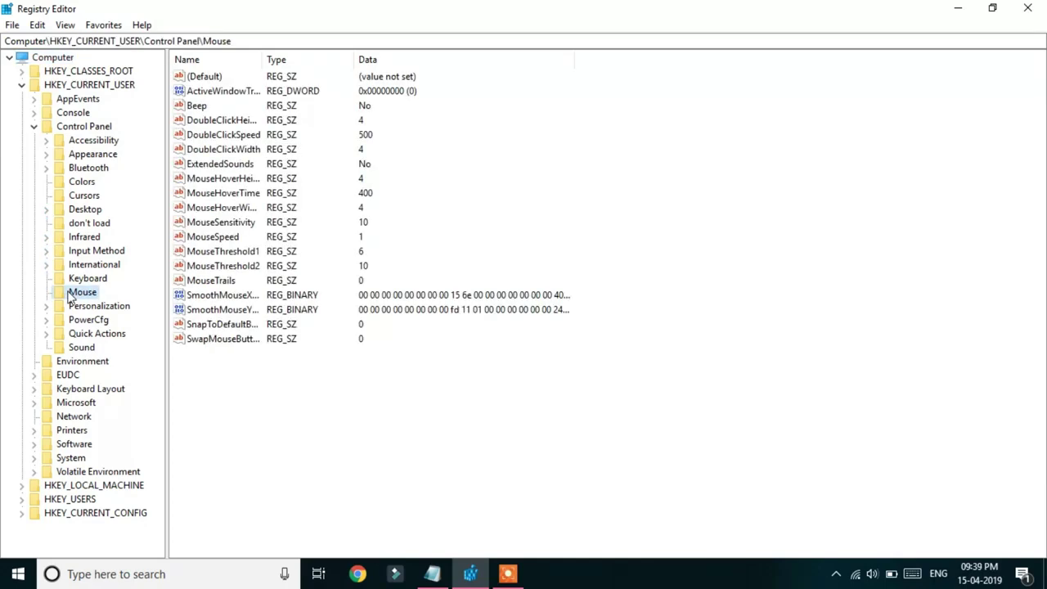
{"action": "double_click", "coordinate": [260, 197]}
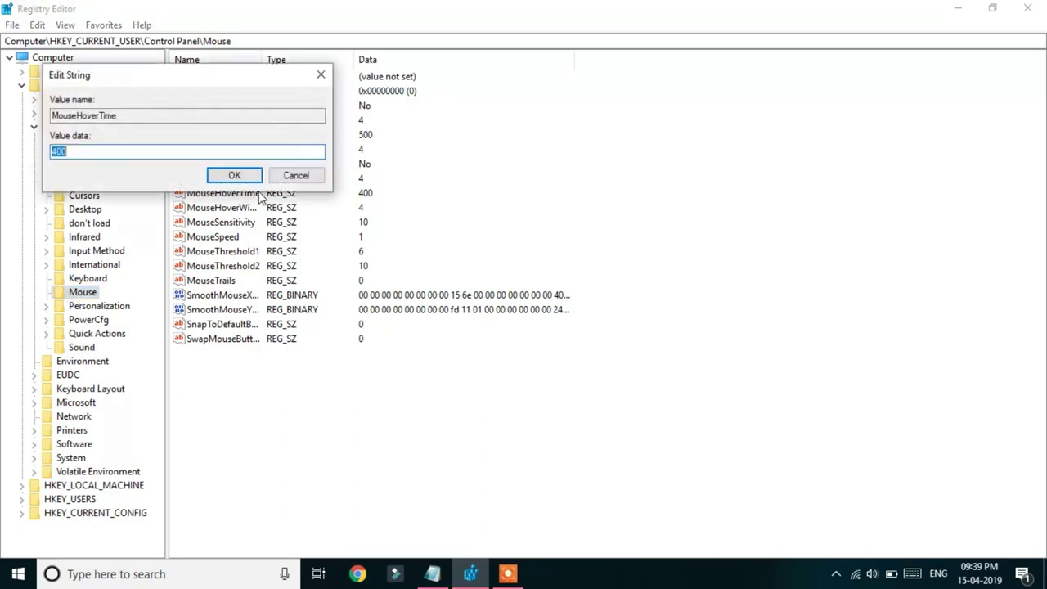
{"action": "key", "text": "Right"}
{"action": "key", "text": "BackSpace"}
{"action": "left_click", "coordinate": [232, 175]}
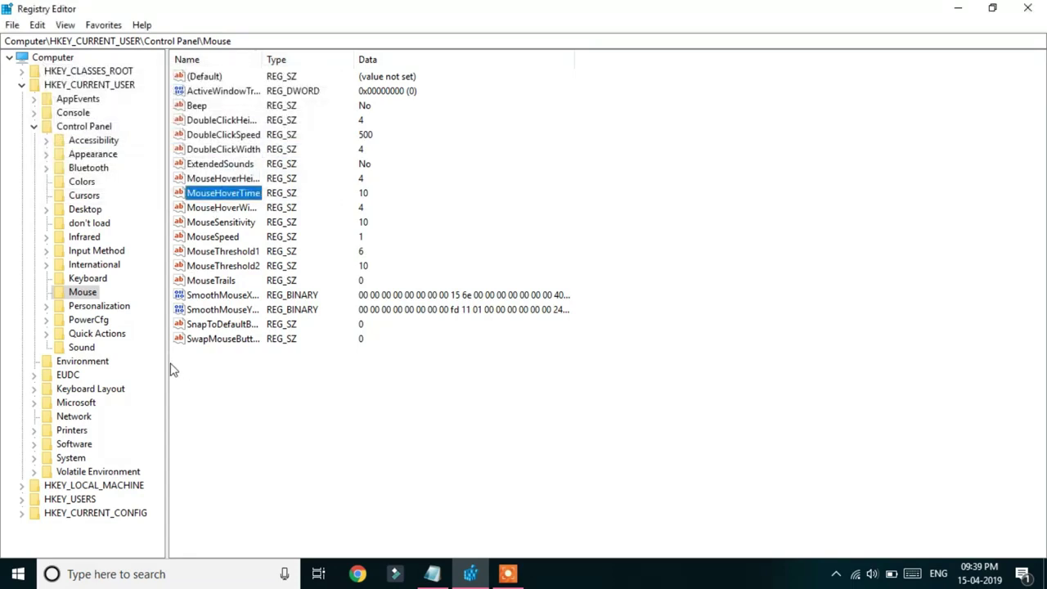
Set MenuShowDelay to 10 in the HKEY_CURRENT_USER\Control Panel\Desktop key.
{"action": "left_click", "coordinate": [62, 213]}
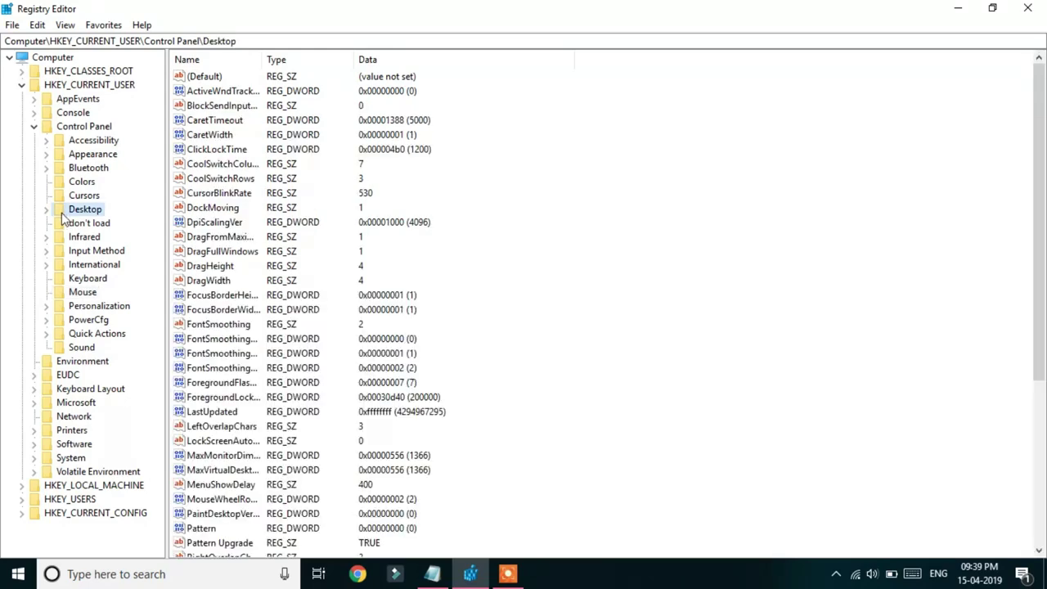
{"action": "left_click_drag", "start_coordinate": [1040, 297], "coordinate": [1044, 446]}
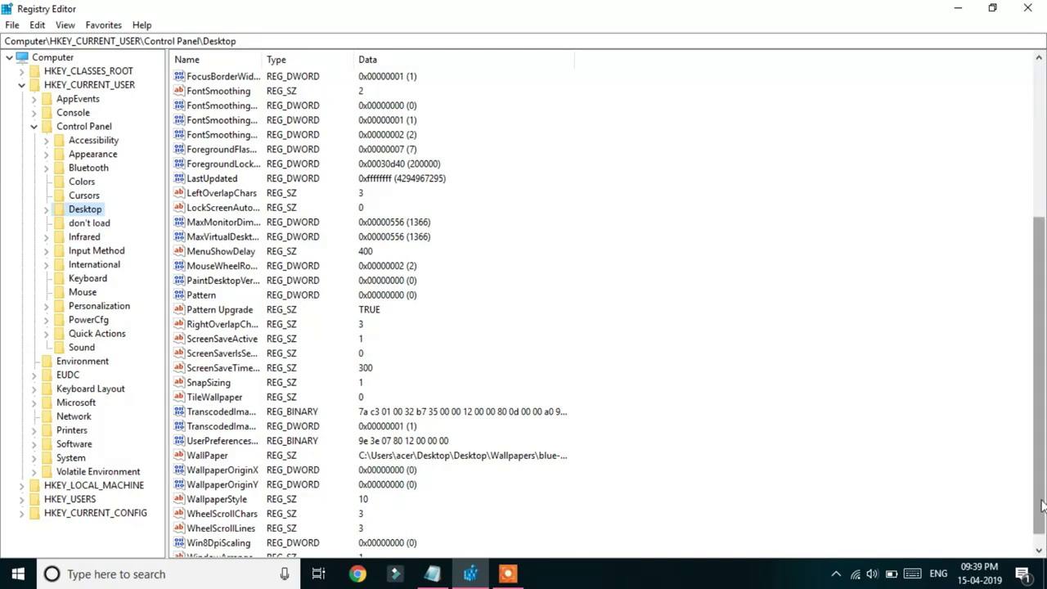
{"action": "left_click_drag", "start_coordinate": [1043, 507], "coordinate": [266, 462]}
{"action": "left_click", "coordinate": [237, 488]}
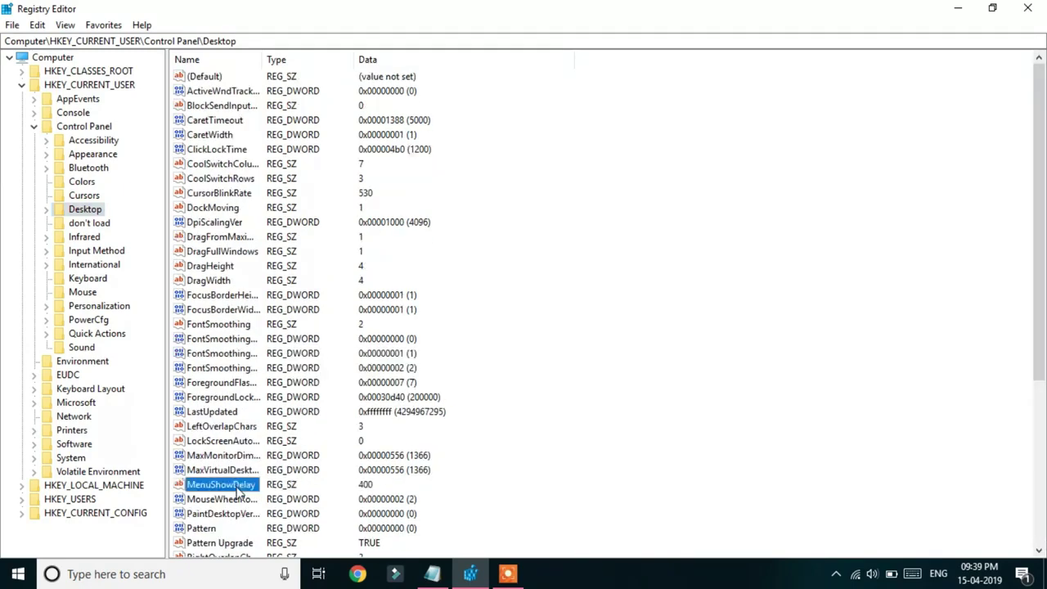
{"action": "right_click", "coordinate": [238, 488]}
{"action": "left_click", "coordinate": [221, 486]}
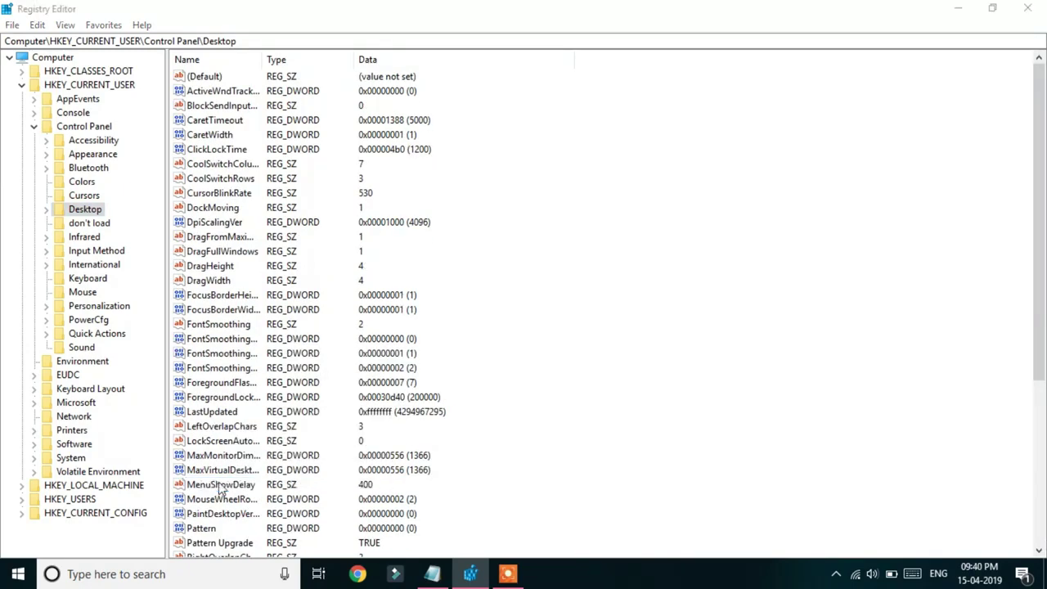
{"action": "double_click", "coordinate": [221, 486]}
{"action": "type", "text": "10"}
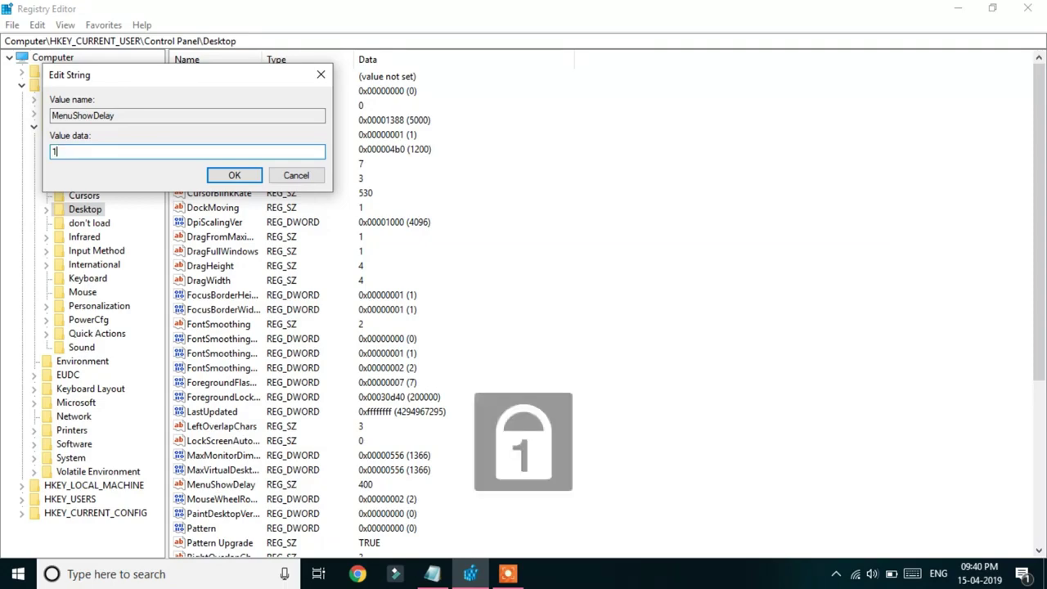
{"action": "left_click", "coordinate": [243, 178]}
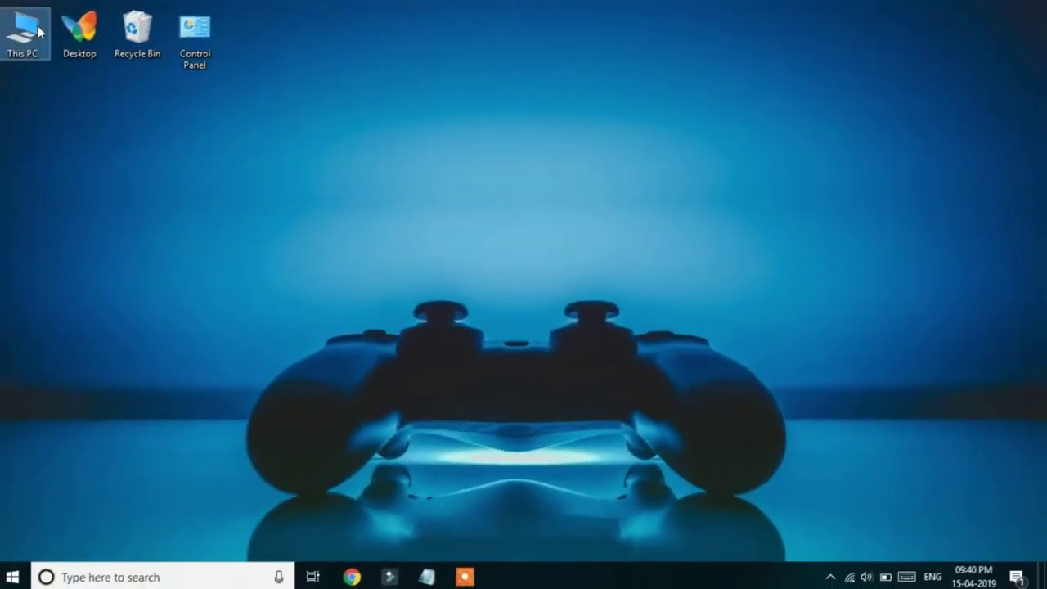
Set the visual effects to "Adjust for best performance" in the advanced system settings of This PC and close the system windows.
{"action": "right_click", "coordinate": [39, 25]}
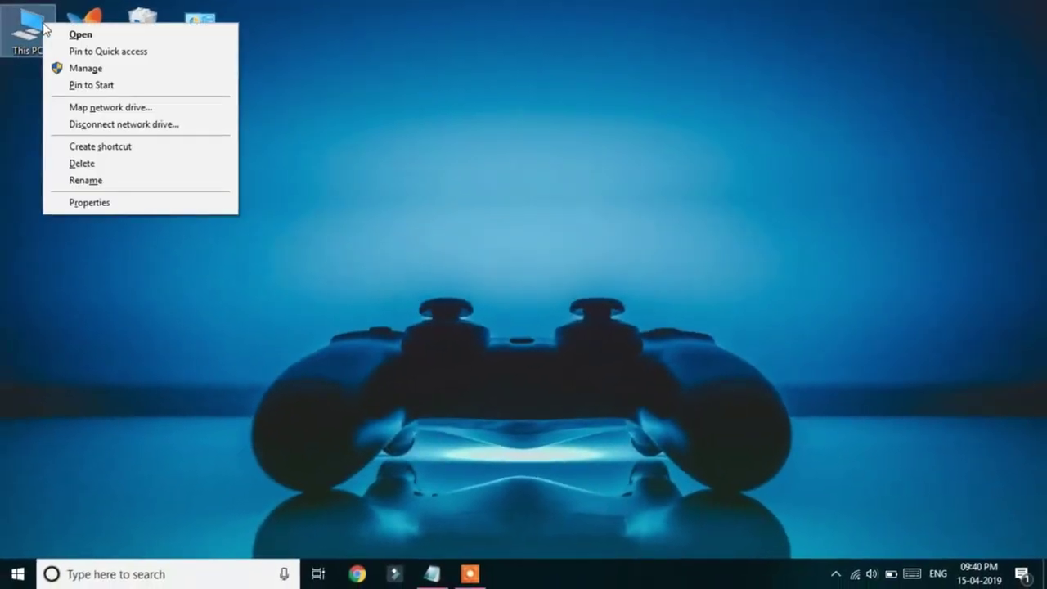
{"action": "left_click", "coordinate": [128, 202]}
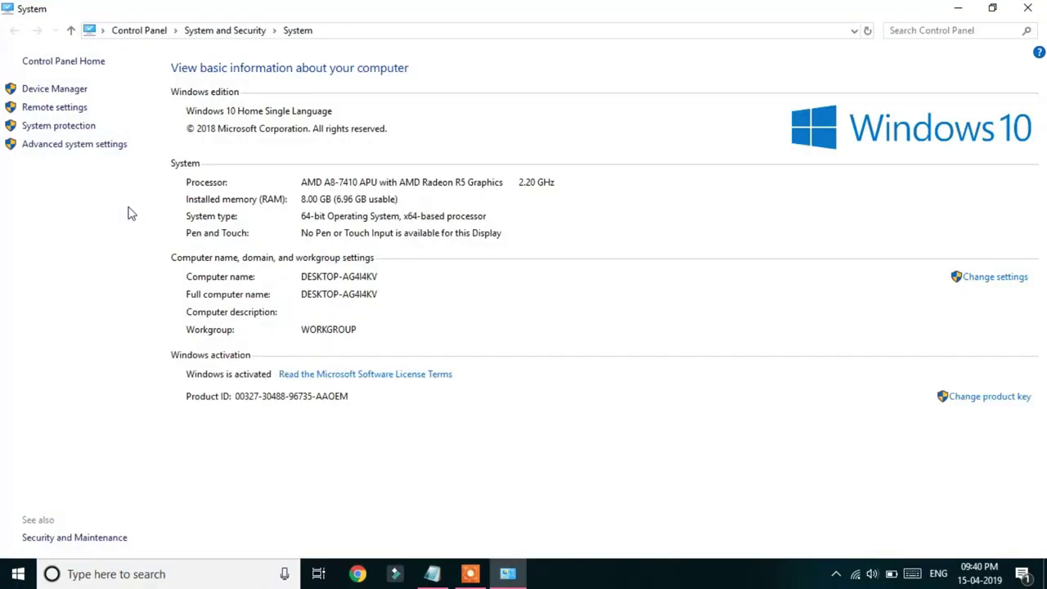
{"action": "left_click", "coordinate": [106, 149]}
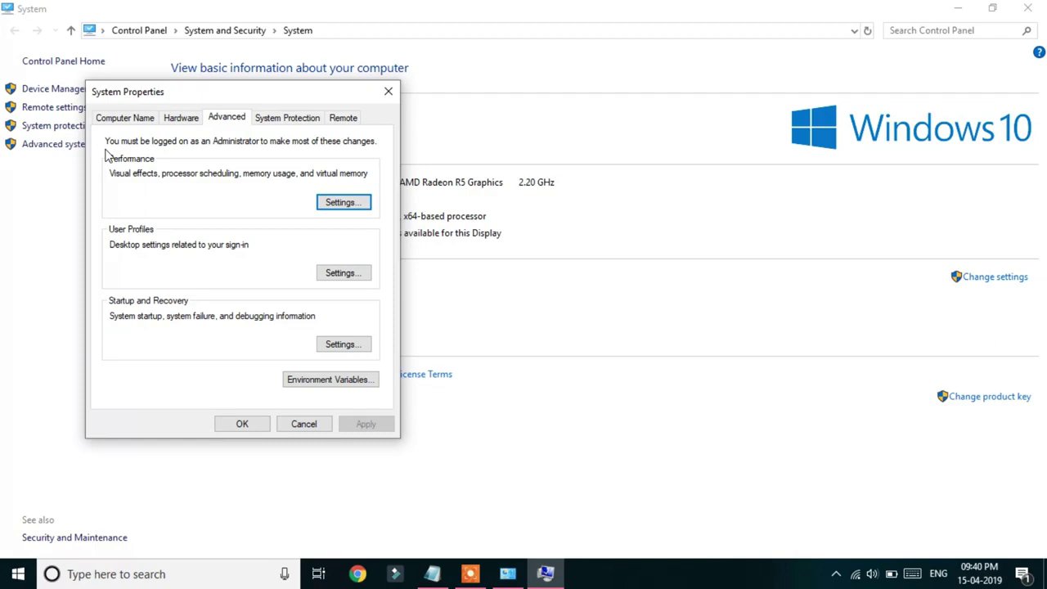
{"action": "left_click", "coordinate": [326, 206]}
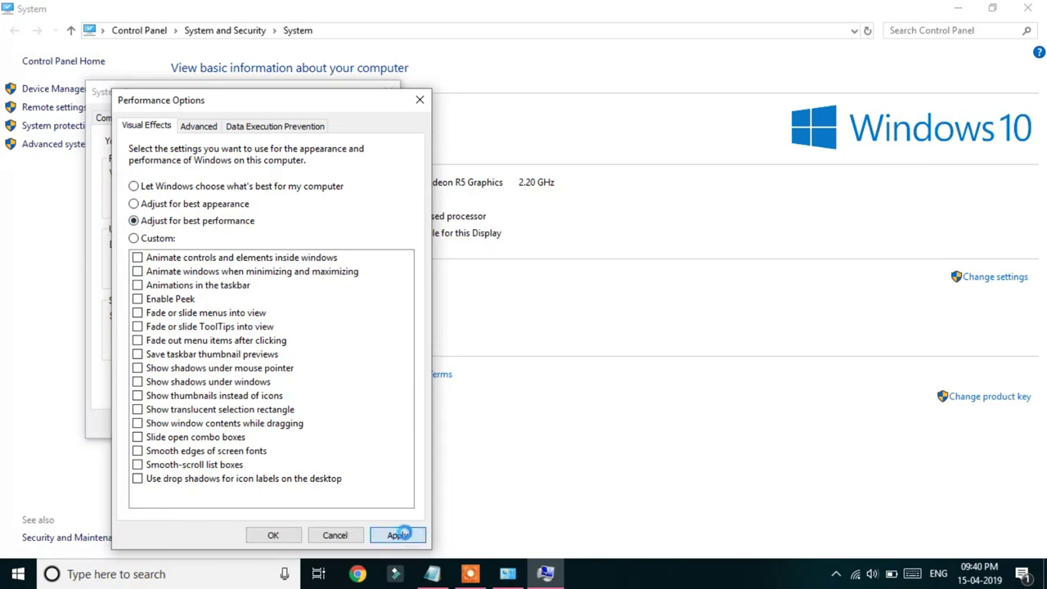
{"action": "left_click", "coordinate": [273, 537]}
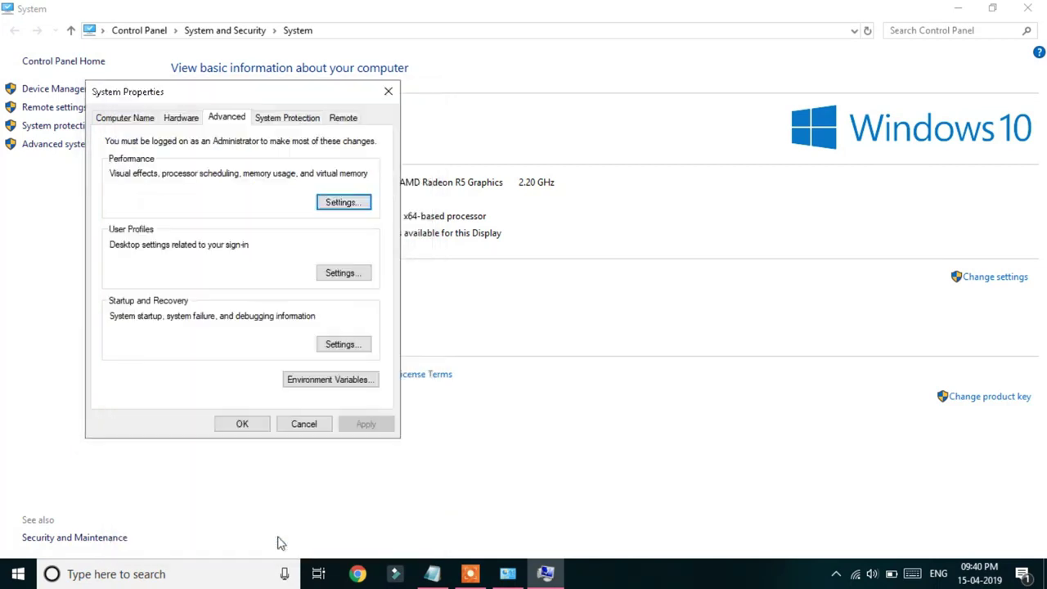
{"action": "left_click", "coordinate": [260, 431]}
{"action": "left_click", "coordinate": [1028, 8]}
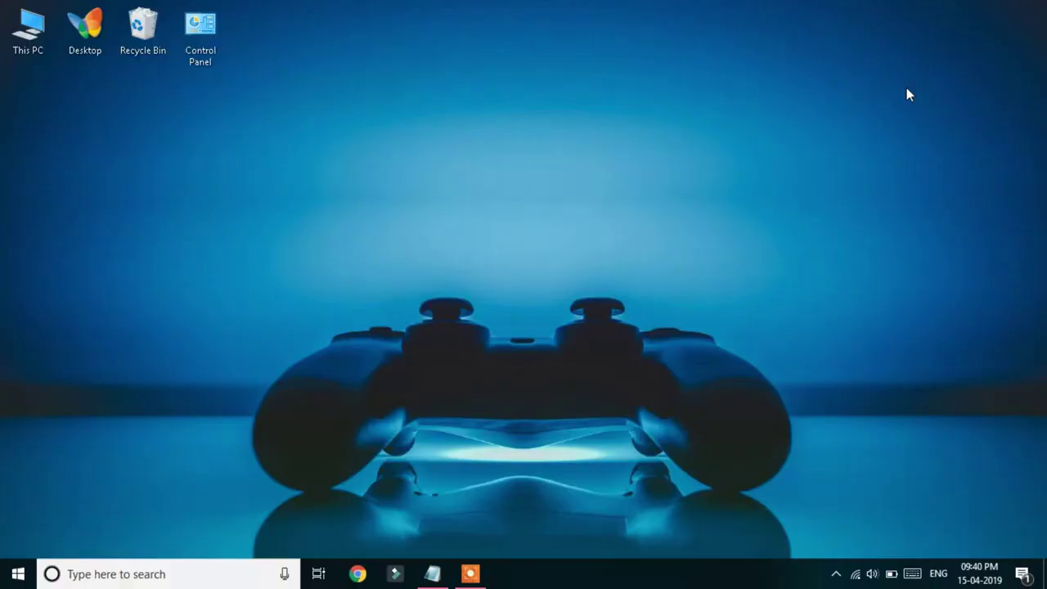
{"action": "right_click", "coordinate": [551, 201]}
{"action": "left_click", "coordinate": [587, 280]}
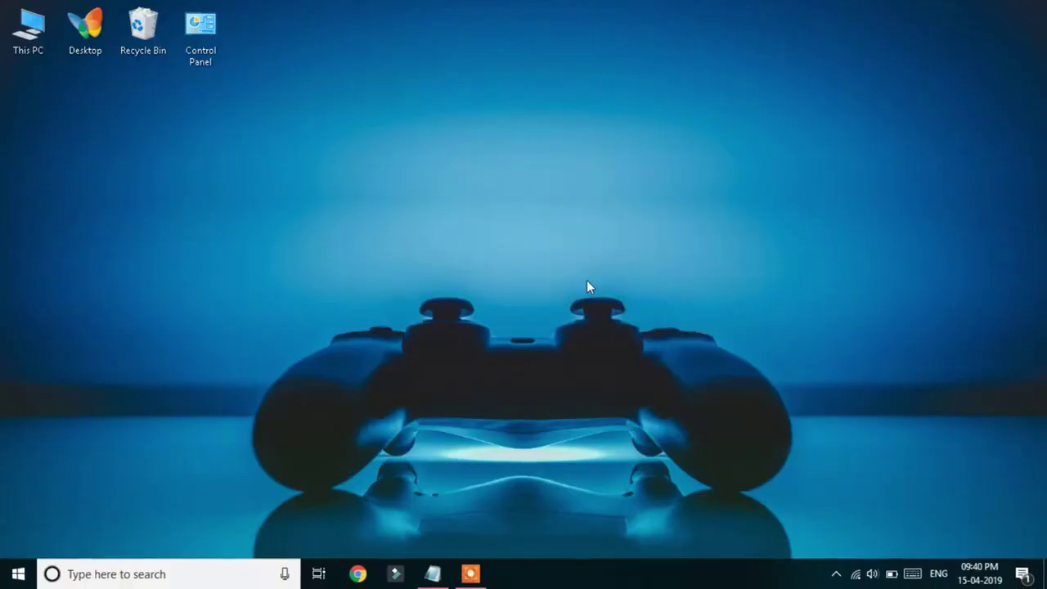